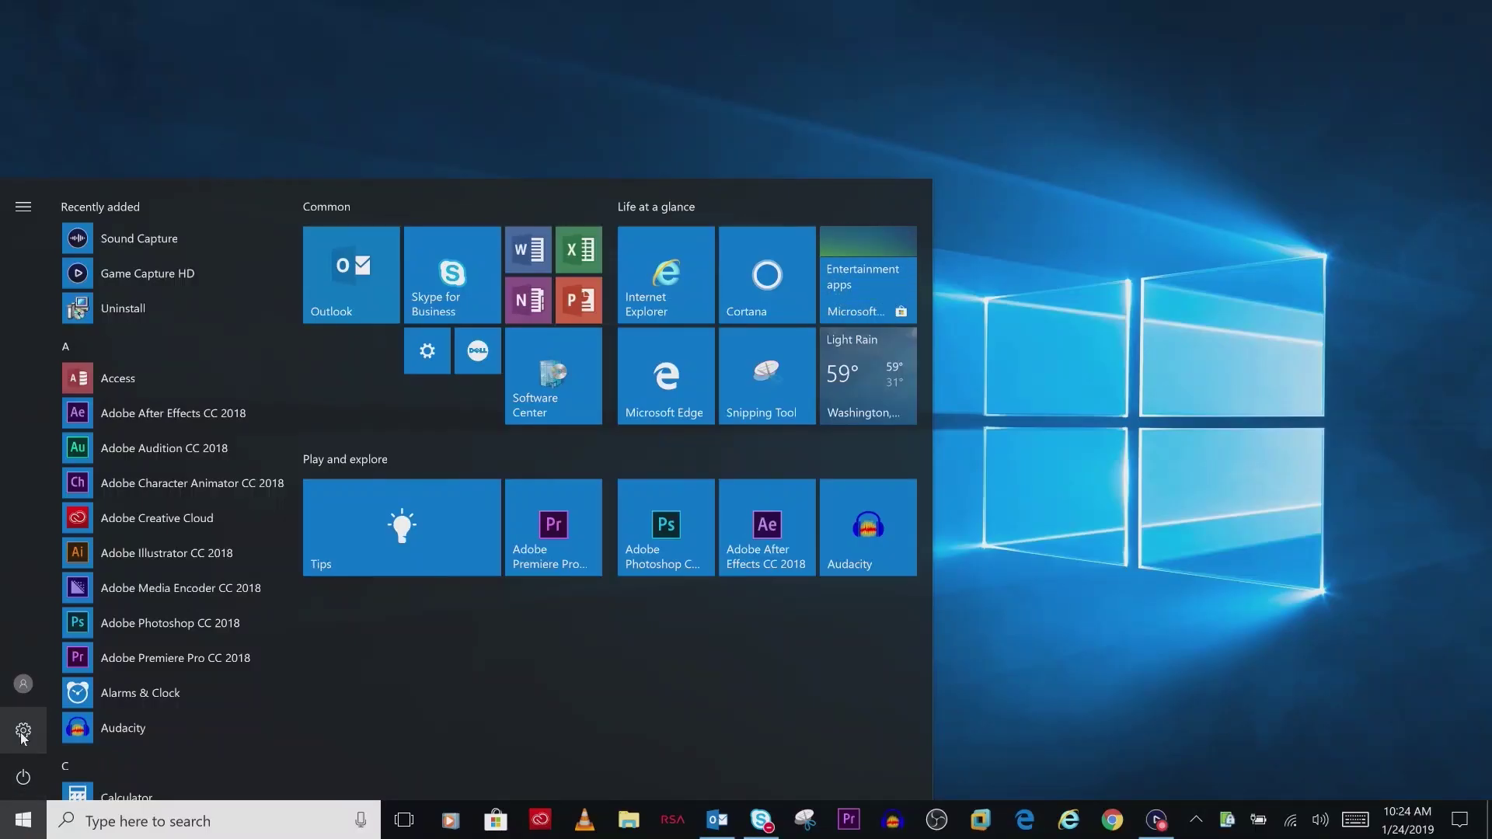
Step: Go to Settings > Devices > Touchpad and reset touchpad settings and gestures to defaults
{"action": "left_click", "coordinate": [22, 734]}
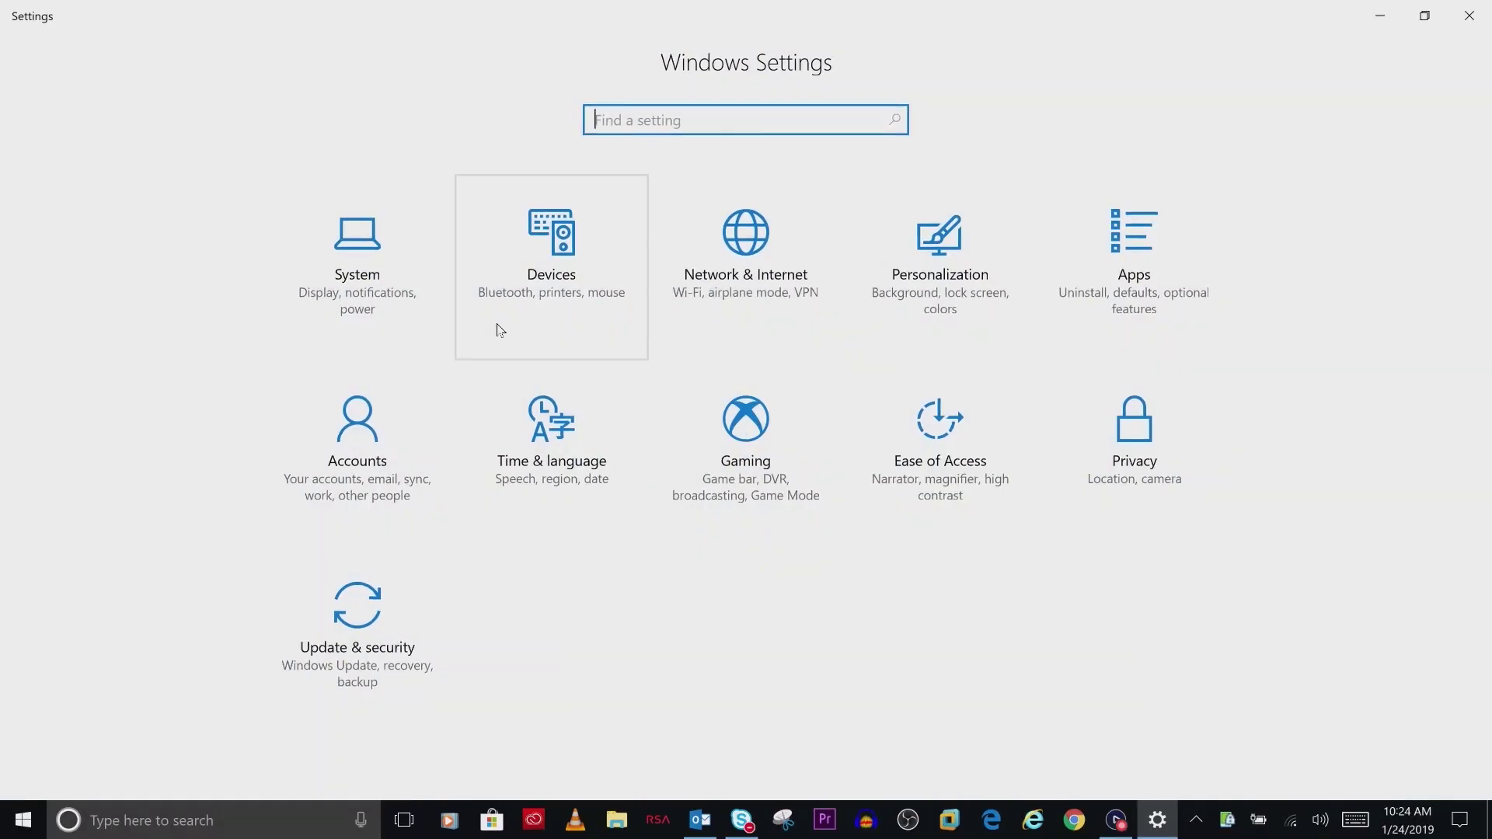
{"action": "left_click", "coordinate": [522, 310]}
{"action": "left_click", "coordinate": [279, 362]}
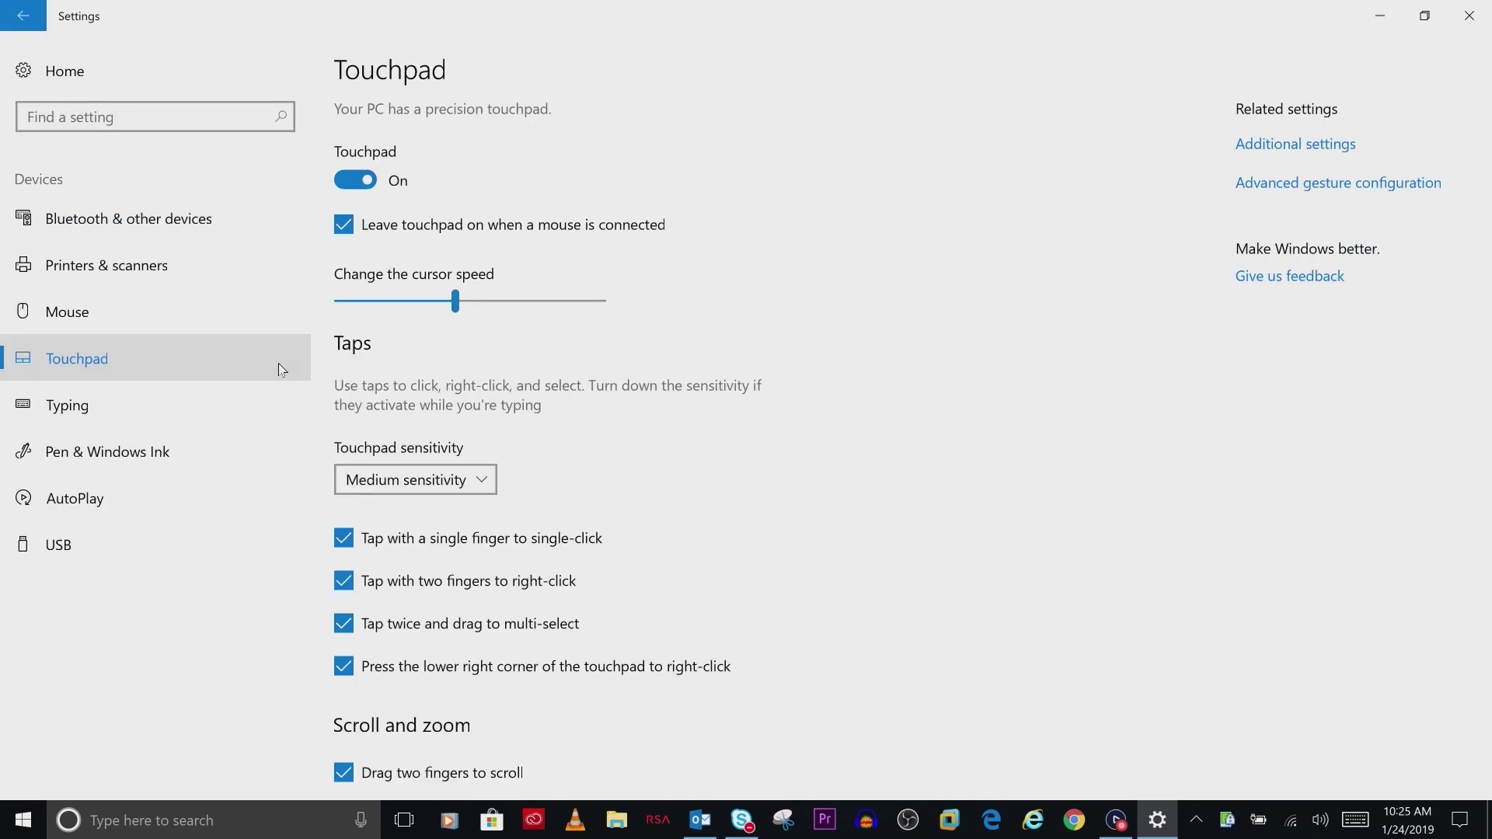
{"action": "scroll", "coordinate": [326, 632], "scroll_direction": "down", "scroll_amount": 10}
{"action": "scroll", "coordinate": [321, 665], "scroll_direction": "down", "scroll_amount": 3}
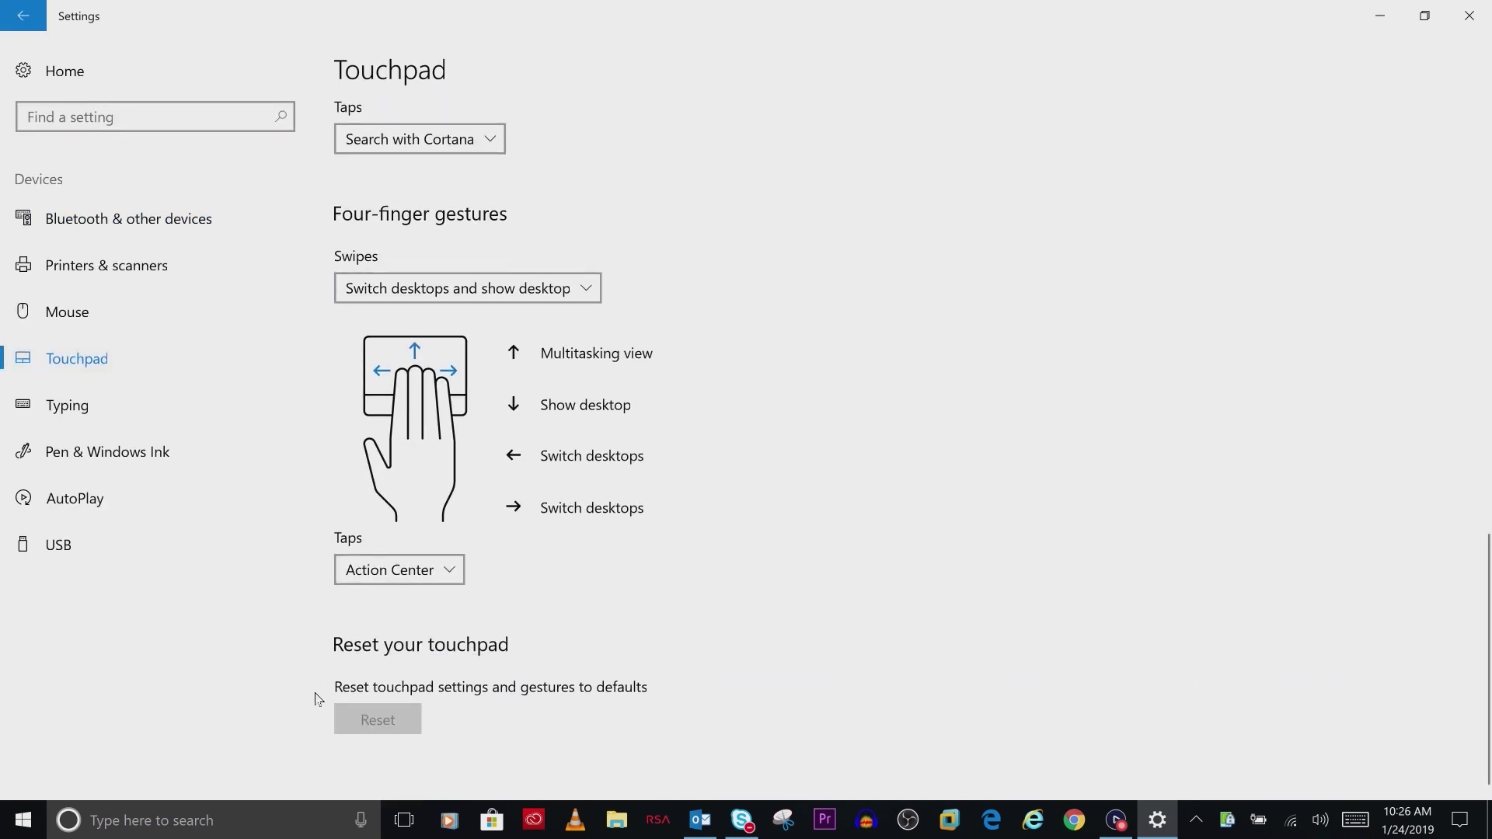
{"action": "left_click", "coordinate": [350, 725]}
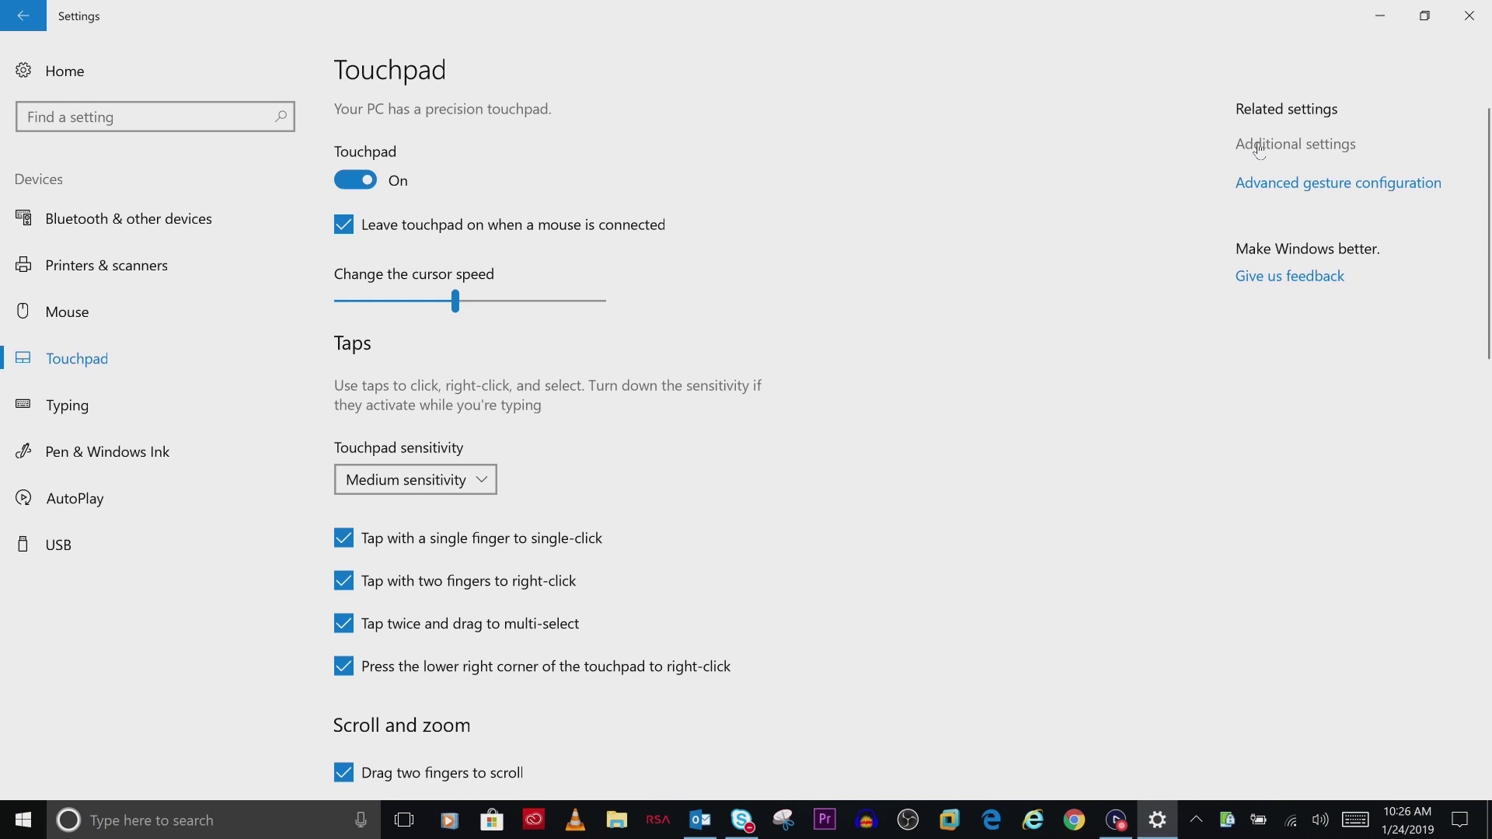
Step: Open Additional settings from the Touchpad page to show Mouse Properties
{"action": "left_click", "coordinate": [1260, 147]}
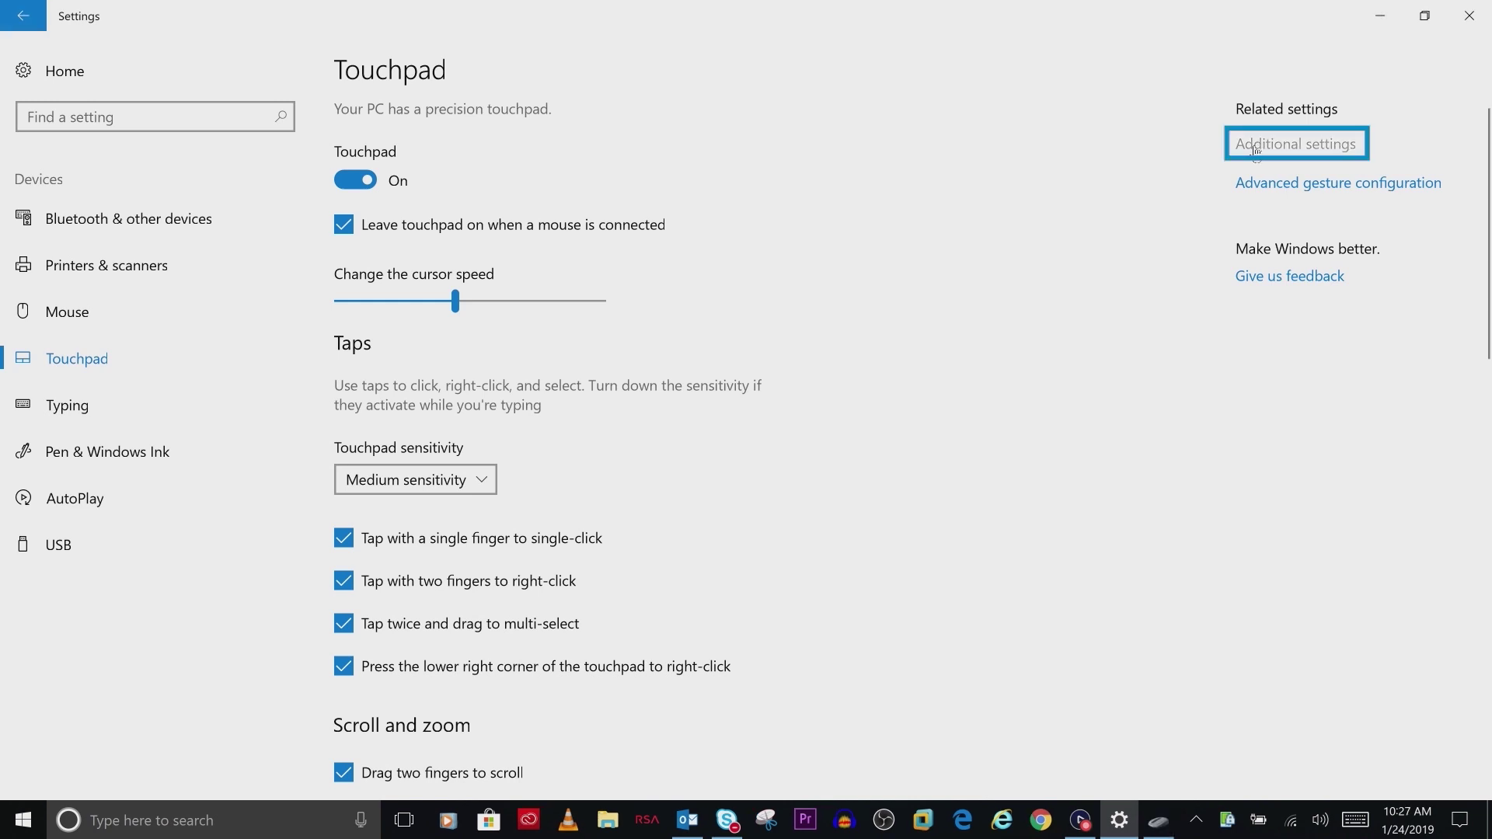